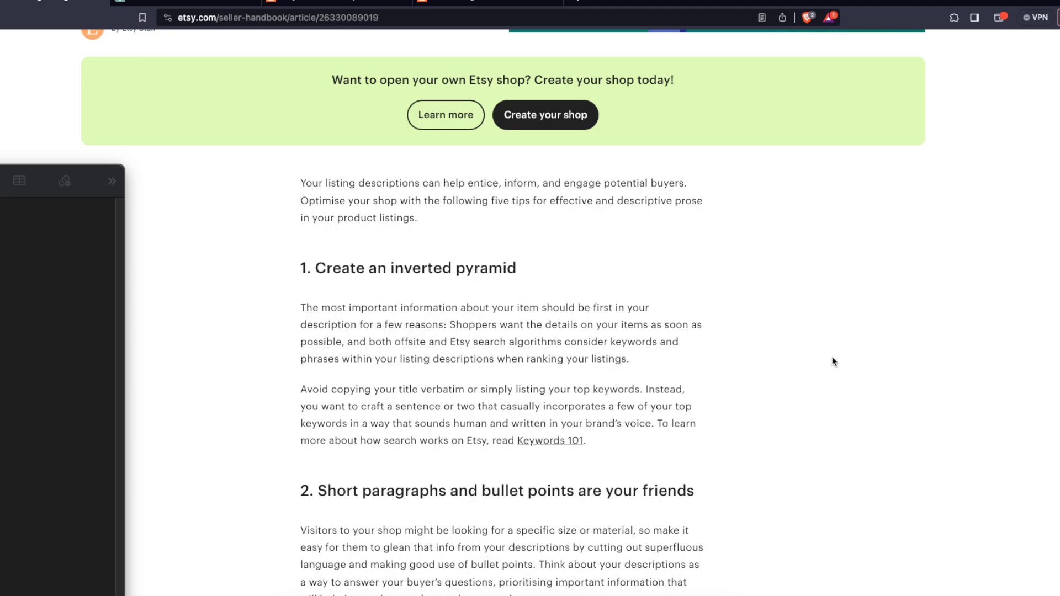
Step: Open the Kitchen Organisation Labels listing on Etsy and find its item details
click(338, 2)
click(486, 2)
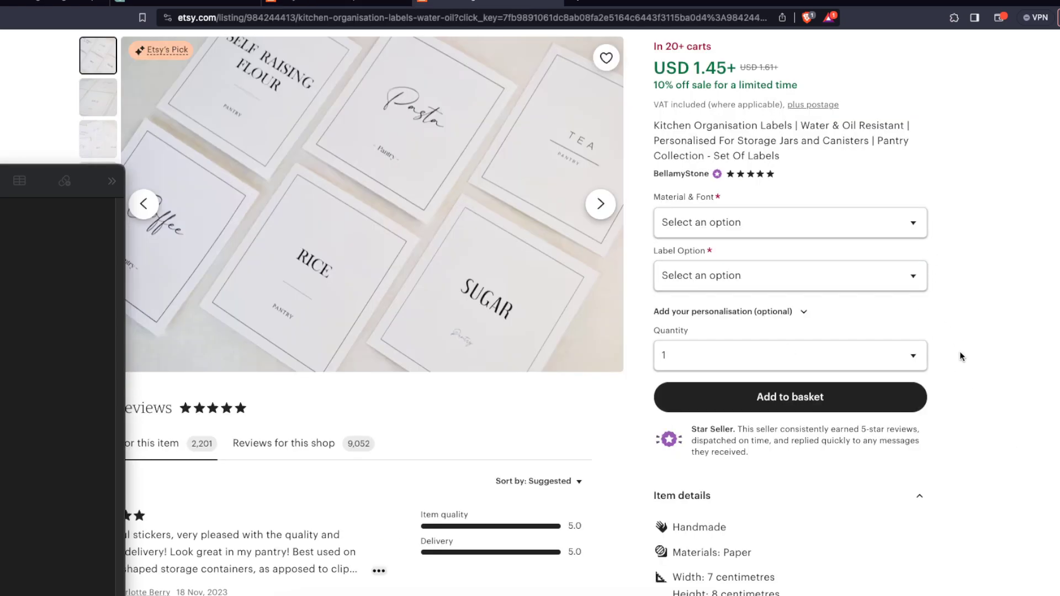
scroll(959, 353, down, 5)
scroll(960, 354, down, 4)
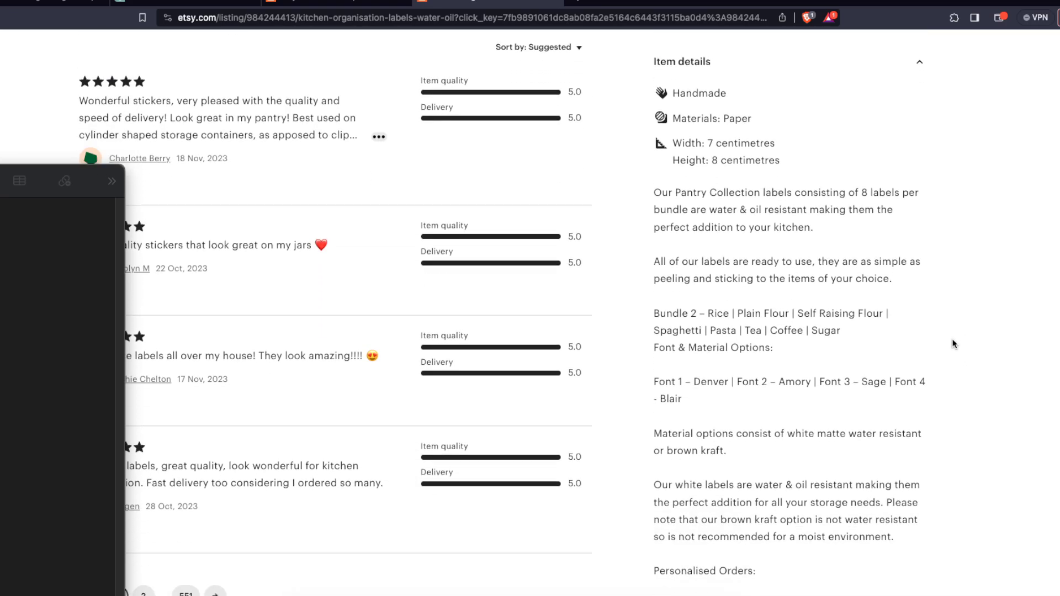
scroll(829, 264, down, 1)
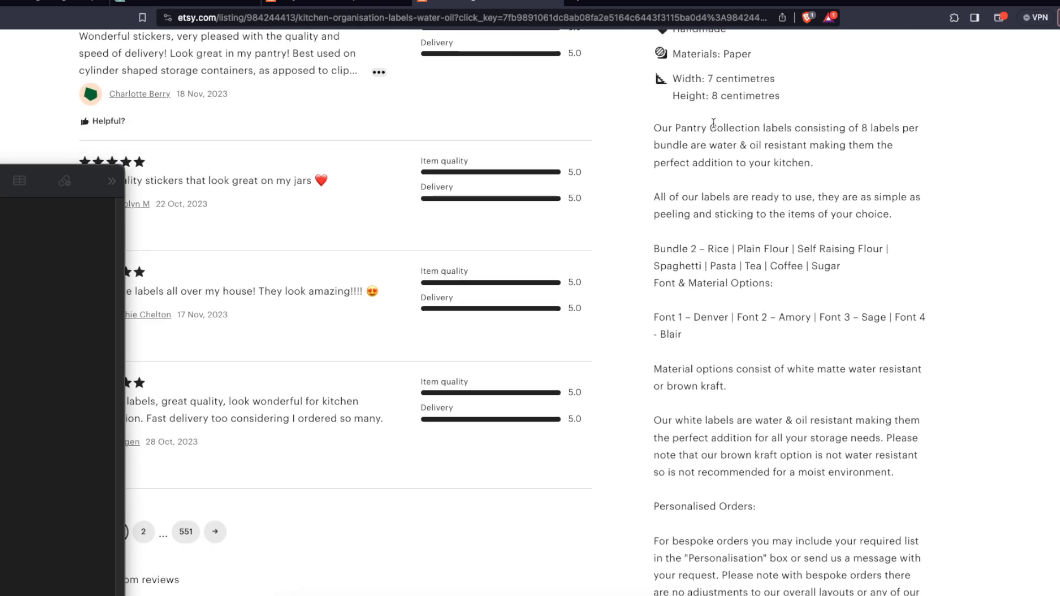
Step: Examine how the pantry labels listing's opening description paragraphs present the product's key information and keywords
drag(656, 127, 679, 143)
click(823, 143)
drag(850, 144, 863, 122)
click(862, 121)
drag(652, 134, 931, 238)
click(930, 237)
drag(702, 129, 801, 164)
click(801, 164)
drag(697, 193, 937, 234)
click(938, 236)
scroll(888, 470, down, 5)
scroll(887, 468, up, 6)
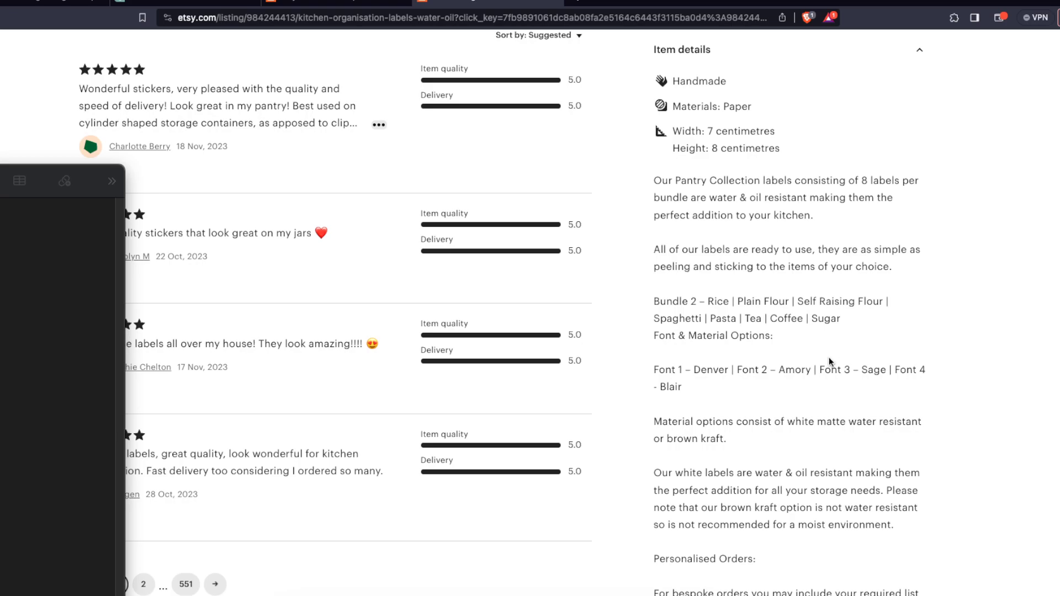
Step: Return to the Seller Handbook article and read the tip on short paragraphs and bullet points
click(186, 2)
scroll(463, 313, down, 1)
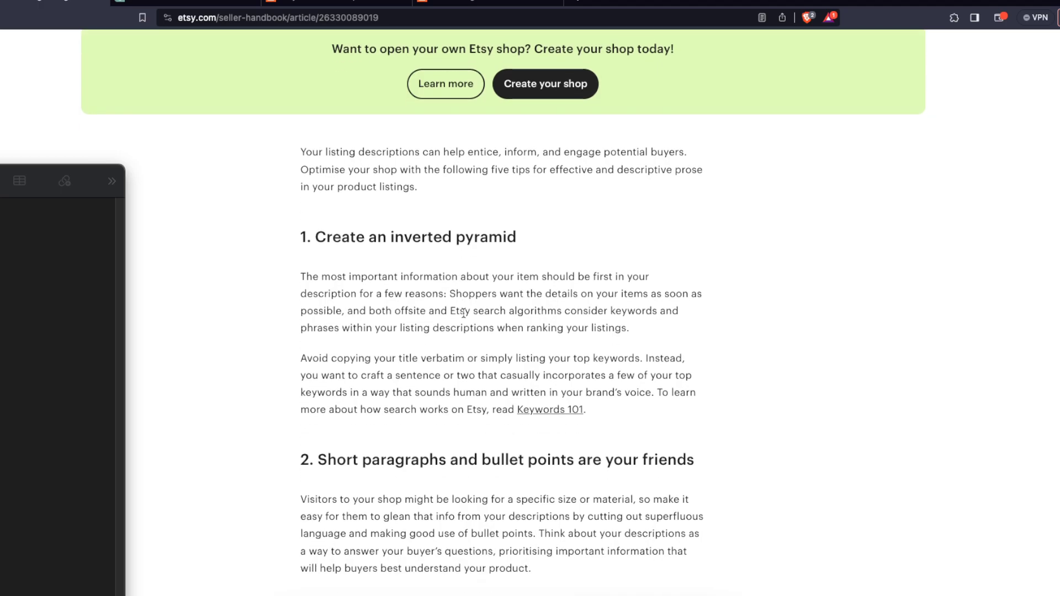
scroll(463, 313, down, 3)
drag(327, 315, 609, 325)
click(655, 330)
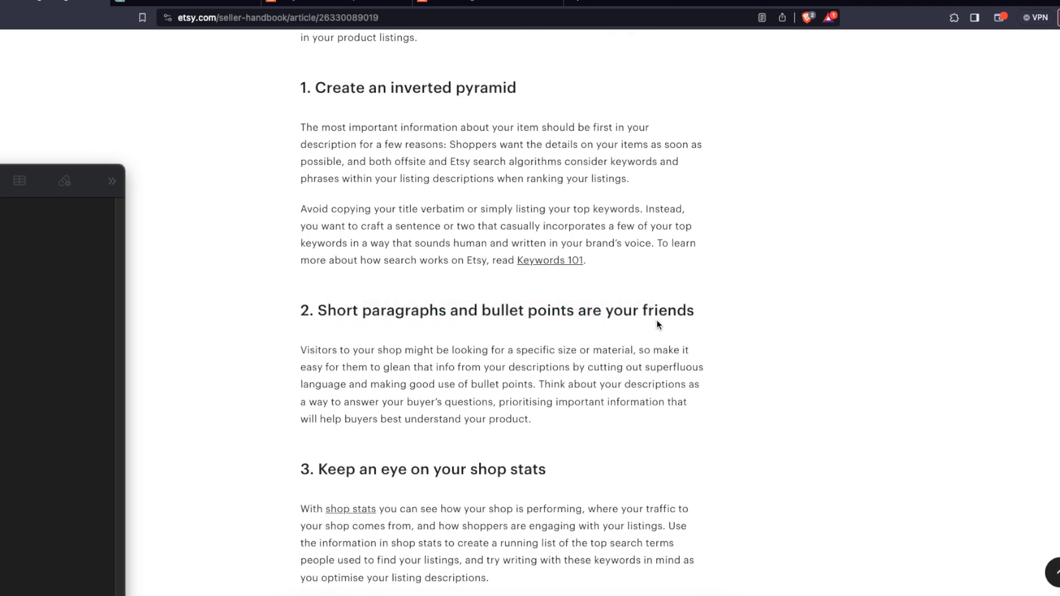
Step: Check the pantry labels listing's description for short paragraphs and clearly separated bundle, font and material details
click(487, 5)
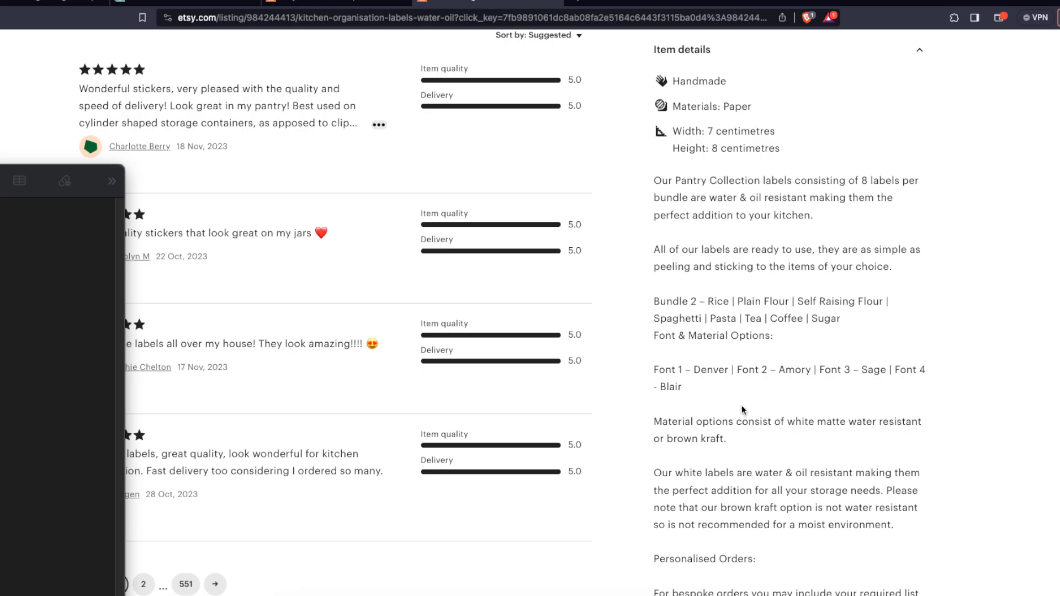
scroll(743, 406, down, 5)
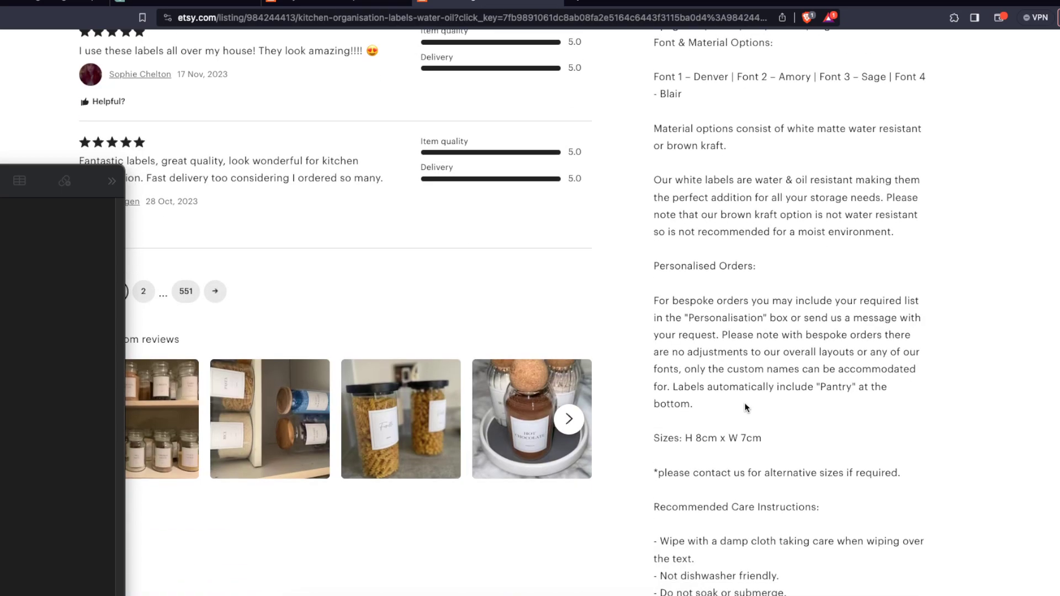
scroll(744, 403, up, 3)
scroll(744, 401, up, 3)
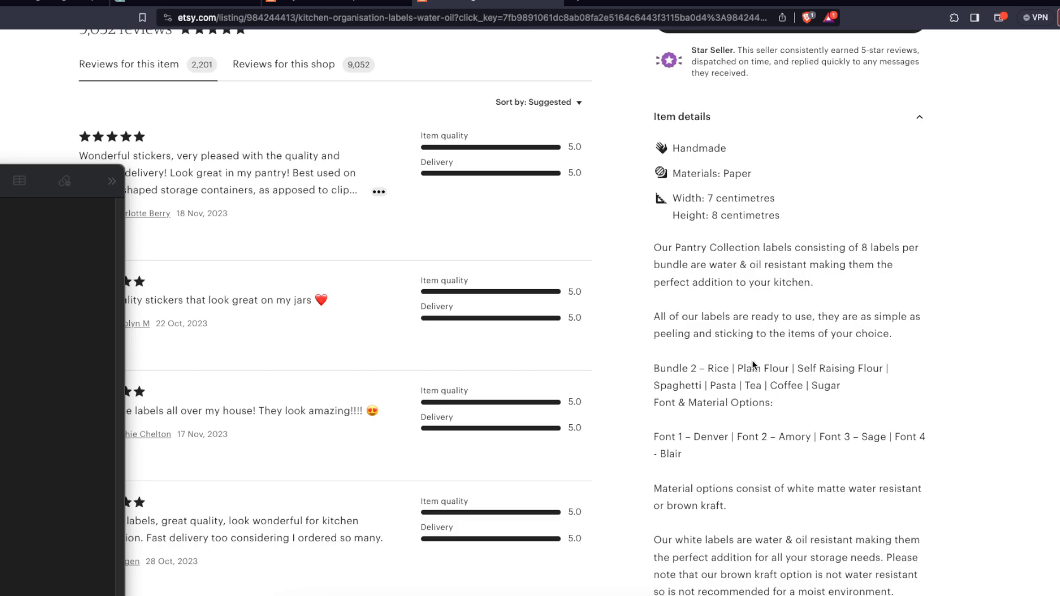
drag(657, 454, 652, 454)
click(660, 453)
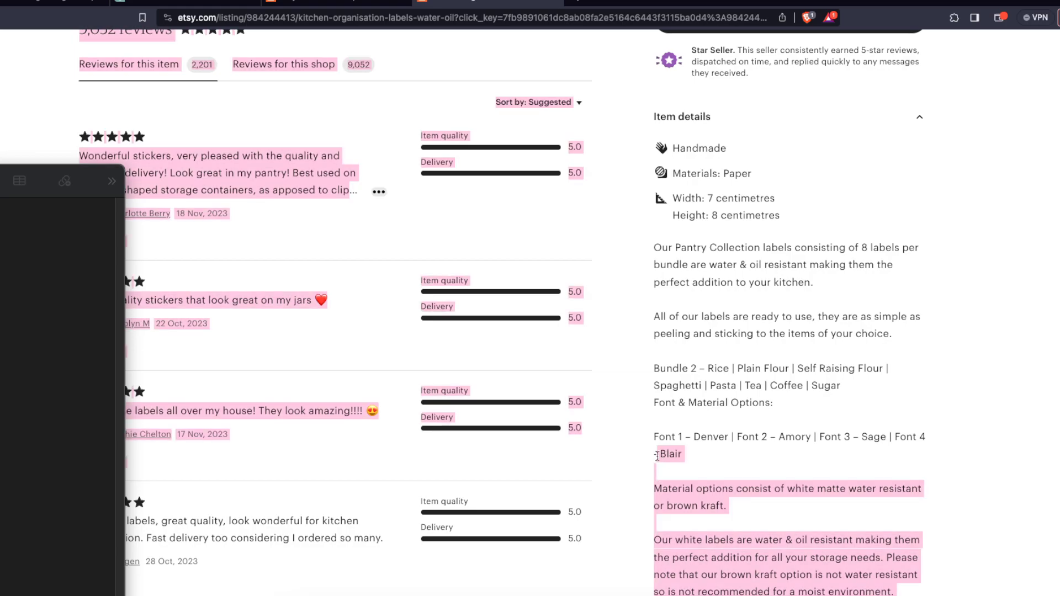
click(679, 451)
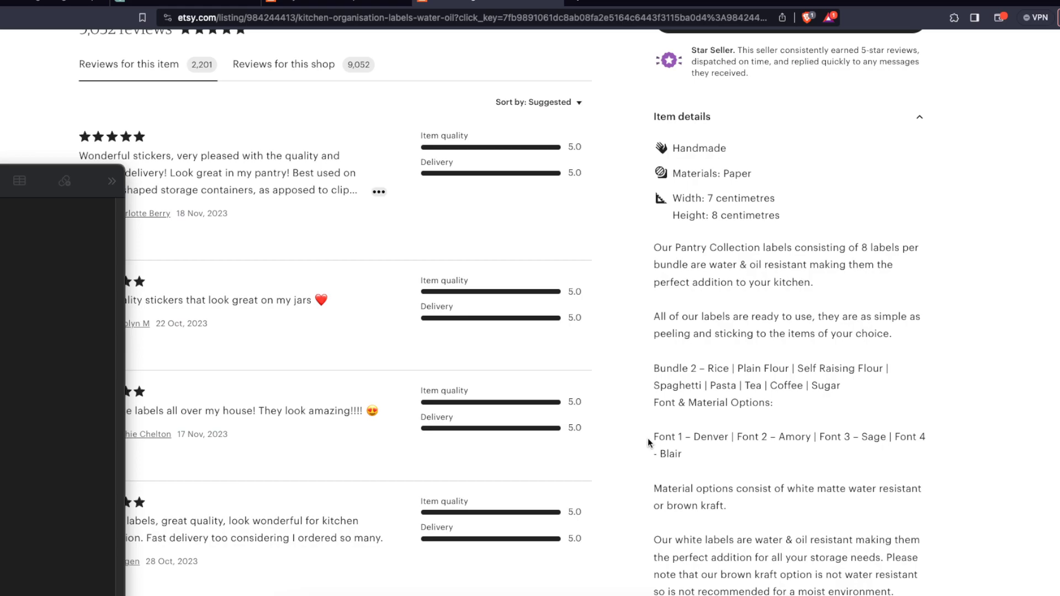
drag(654, 250, 804, 283)
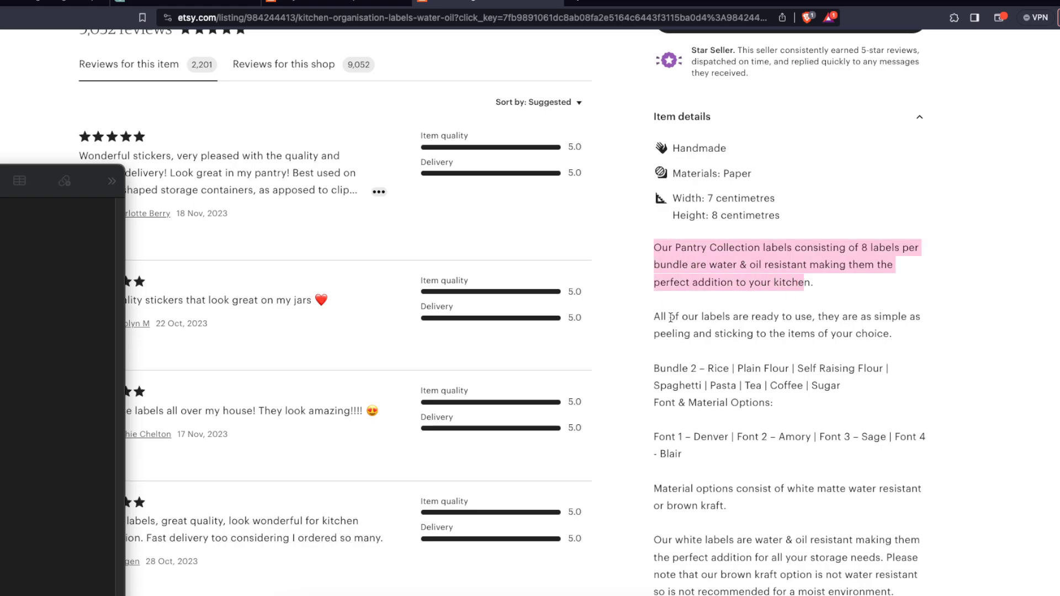
drag(669, 317, 795, 348)
drag(735, 368, 803, 516)
click(778, 514)
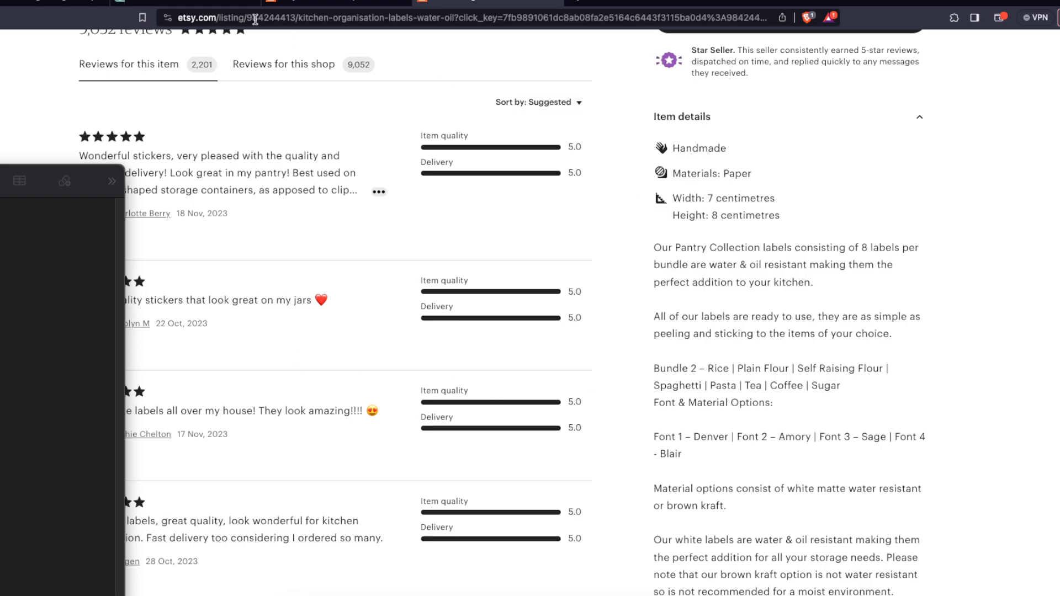
Step: Read the remaining Seller Handbook tips, from shop stats and brand voice to the article's end, and return to the first tips
click(57, 3)
scroll(420, 463, down, 4)
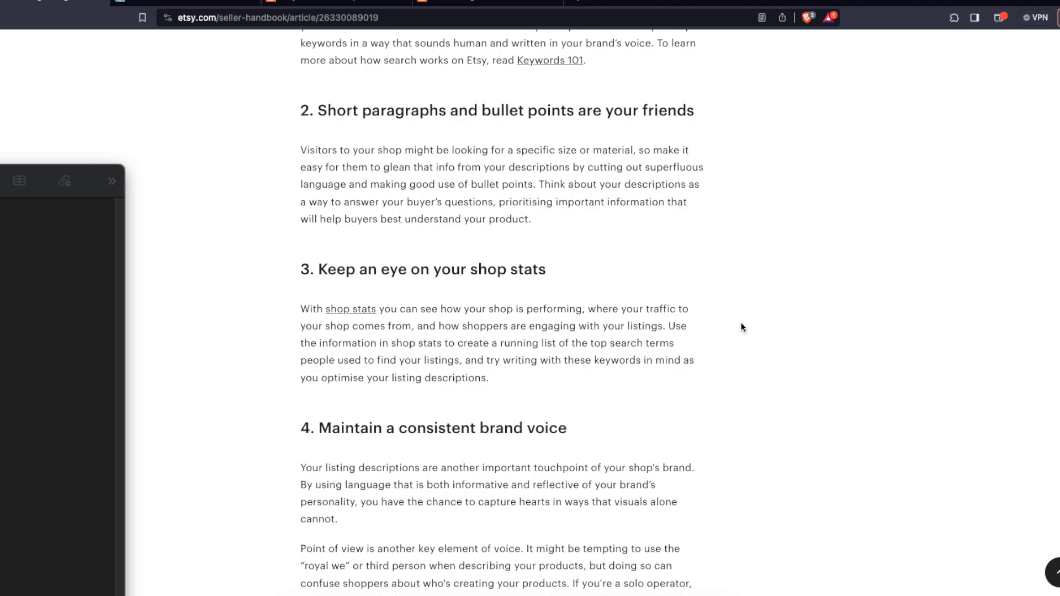
scroll(766, 338, down, 1)
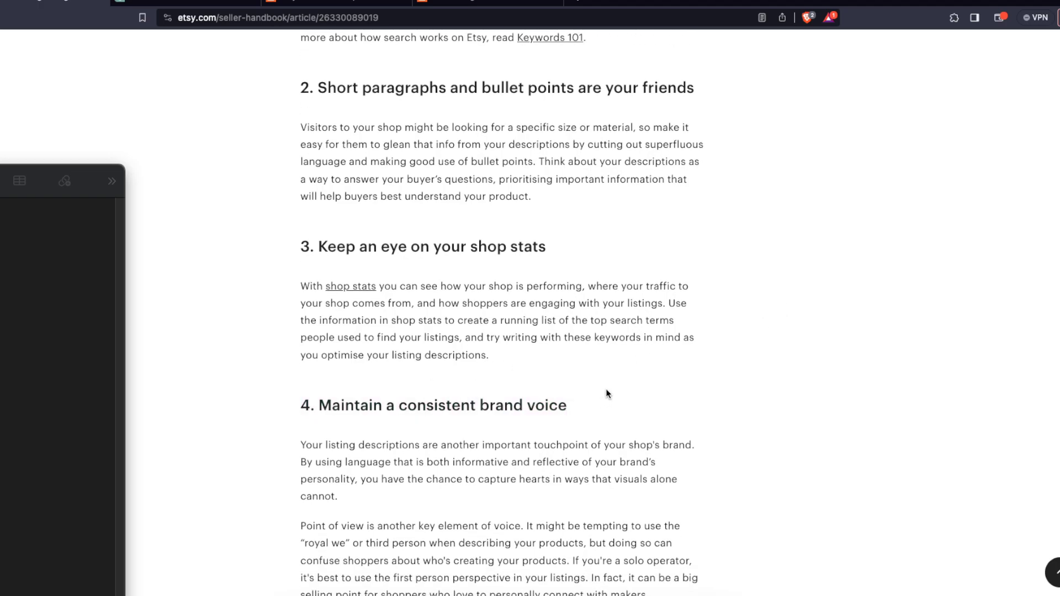
scroll(605, 392, down, 10)
drag(297, 337, 624, 394)
click(590, 361)
drag(318, 356, 412, 356)
click(427, 356)
scroll(427, 359, up, 11)
scroll(427, 359, up, 18)
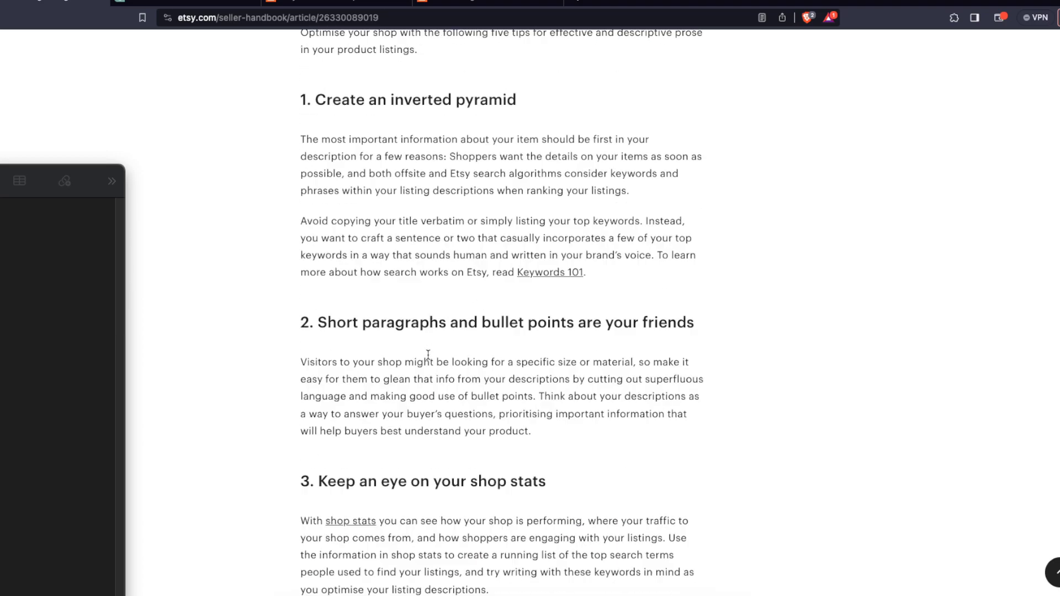
scroll(426, 349, down, 7)
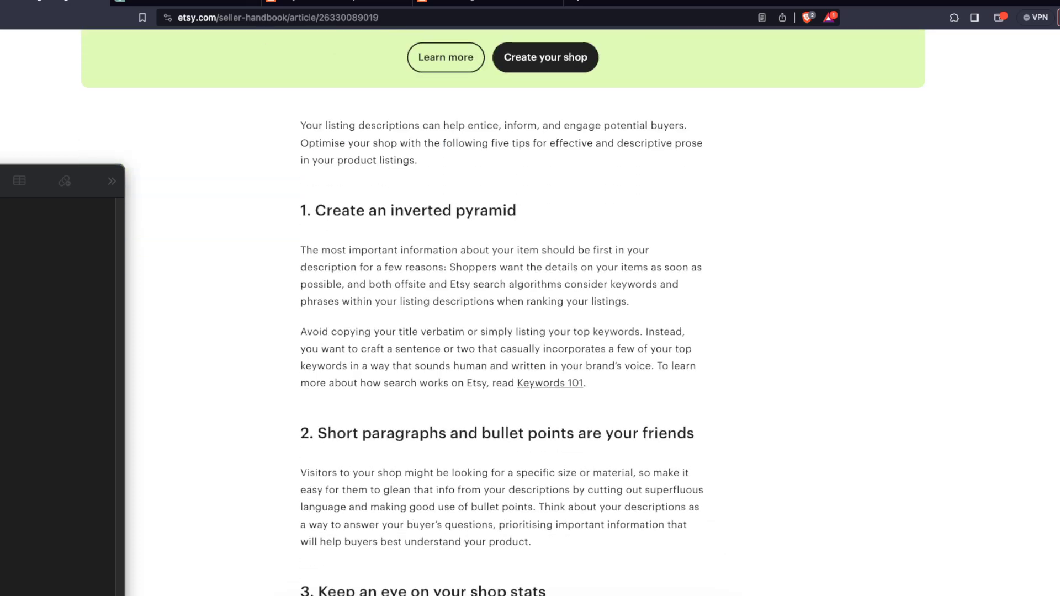
Step: Switch to ChatGPT and request an Etsy kitchen/pantry labels description with key information first, short paragraphs, bullet points and answers to buyers' questions
click(220, 3)
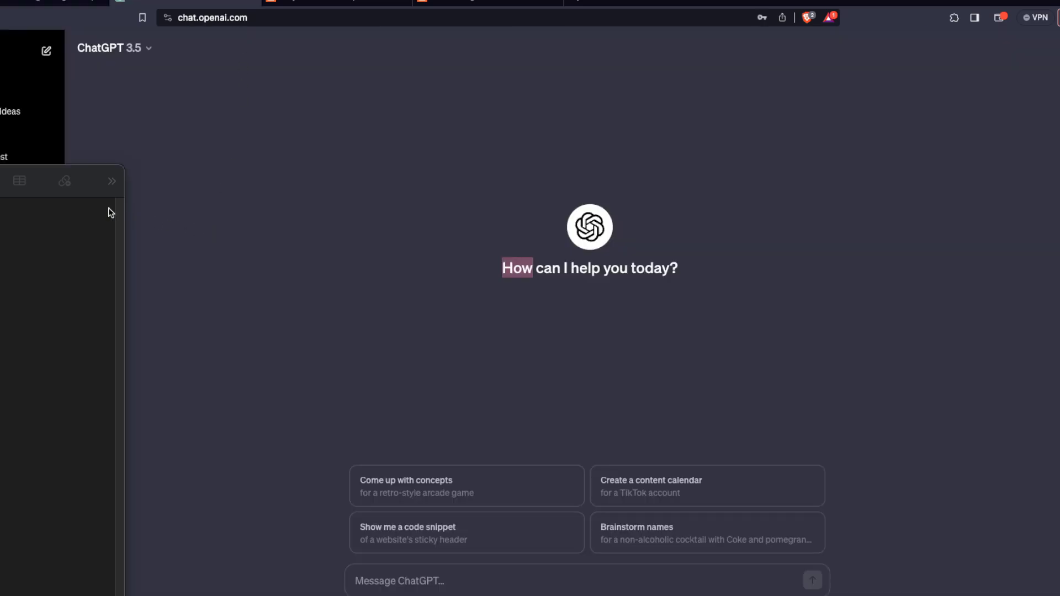
drag(34, 177, 138, 174)
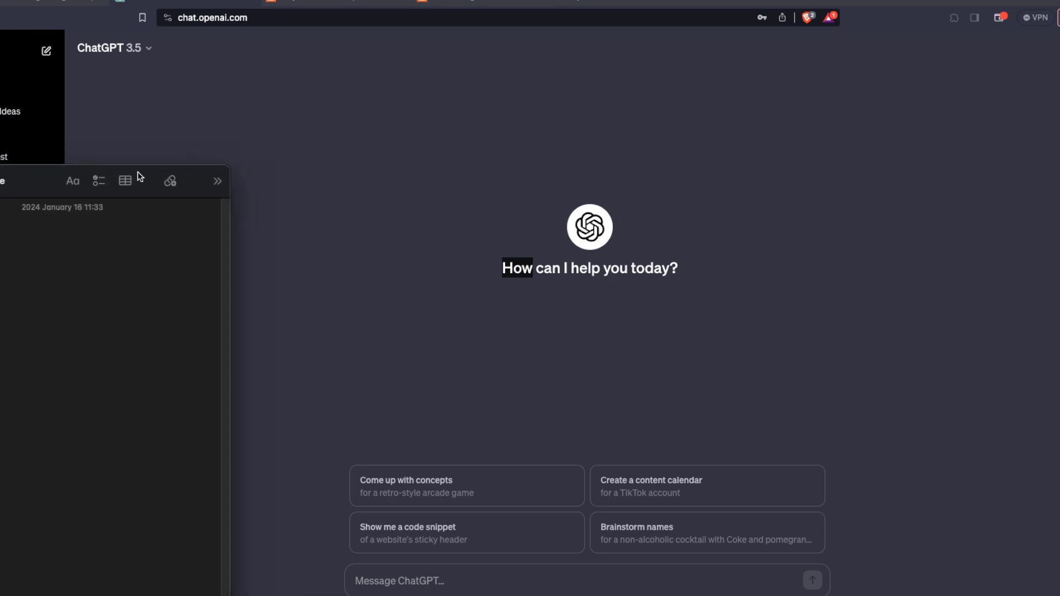
click(371, 221)
click(464, 250)
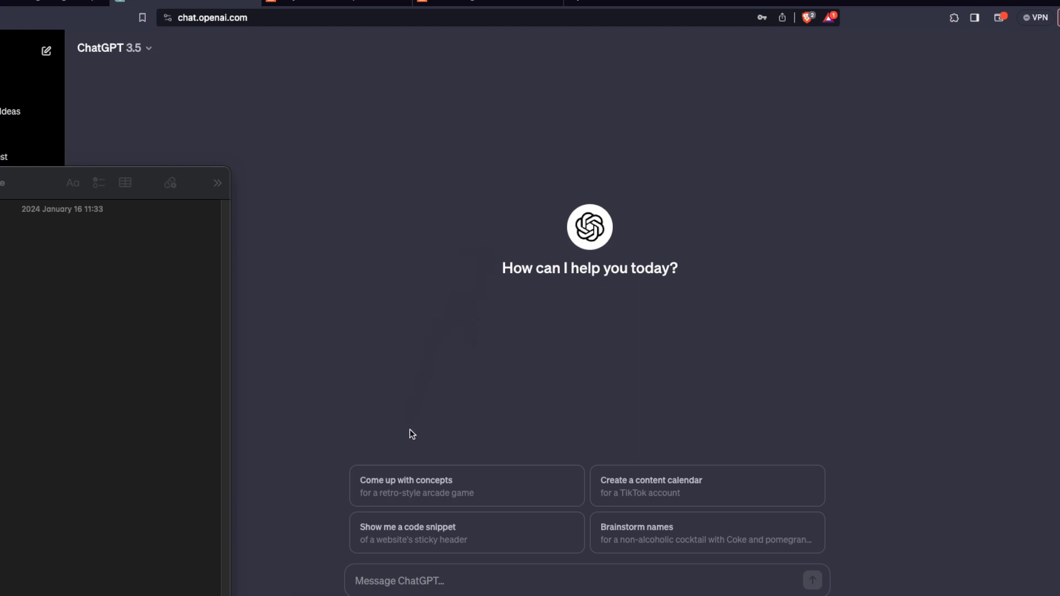
click(477, 583)
text(P)
key(BackSpace)
text(P)
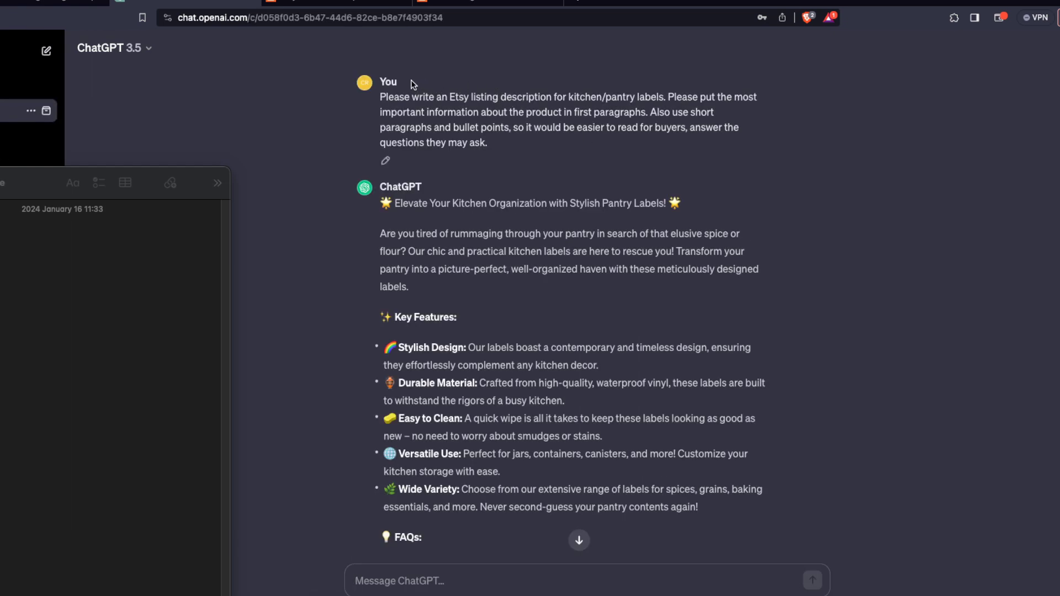
Step: Review the submitted prompt's instructions on important information first, short paragraphs, bullet points and buyer questions
drag(459, 97, 636, 142)
click(654, 111)
drag(698, 131, 502, 146)
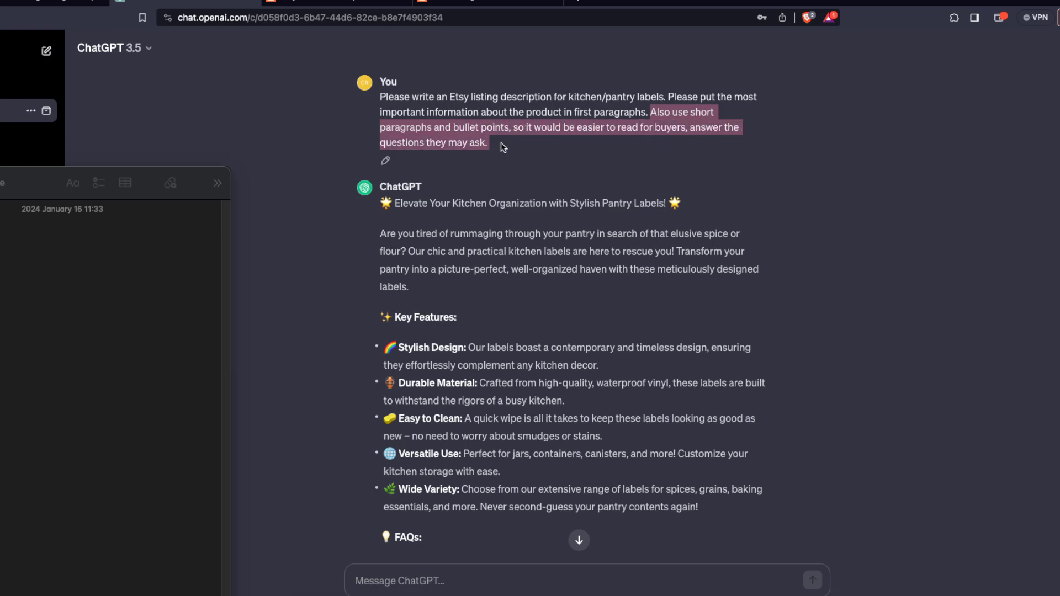
click(502, 144)
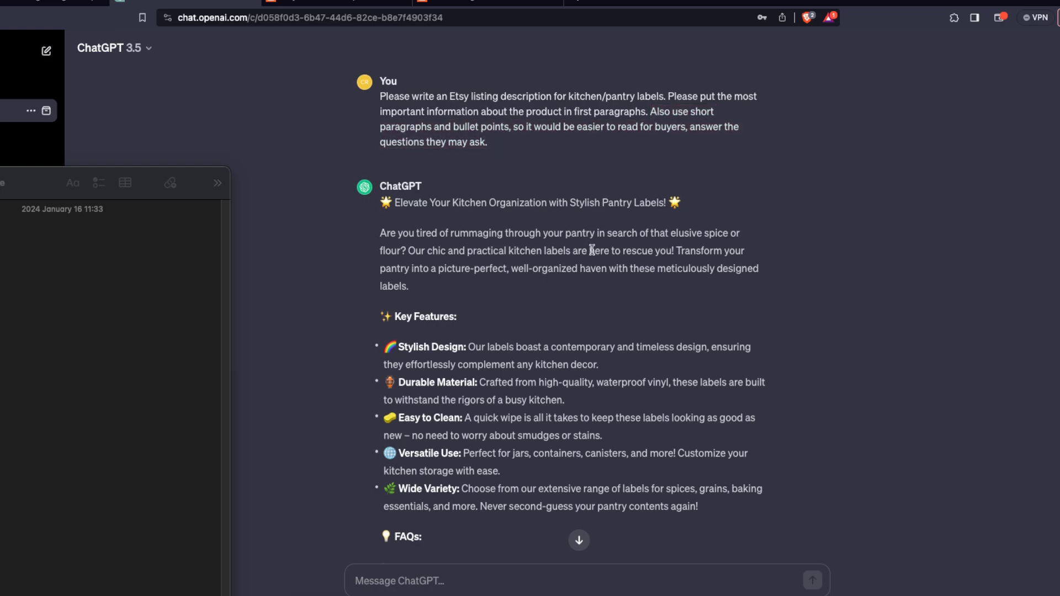
Step: Skim the whole generated listing description and return to its beginning
scroll(590, 247, down, 1)
scroll(591, 250, down, 1)
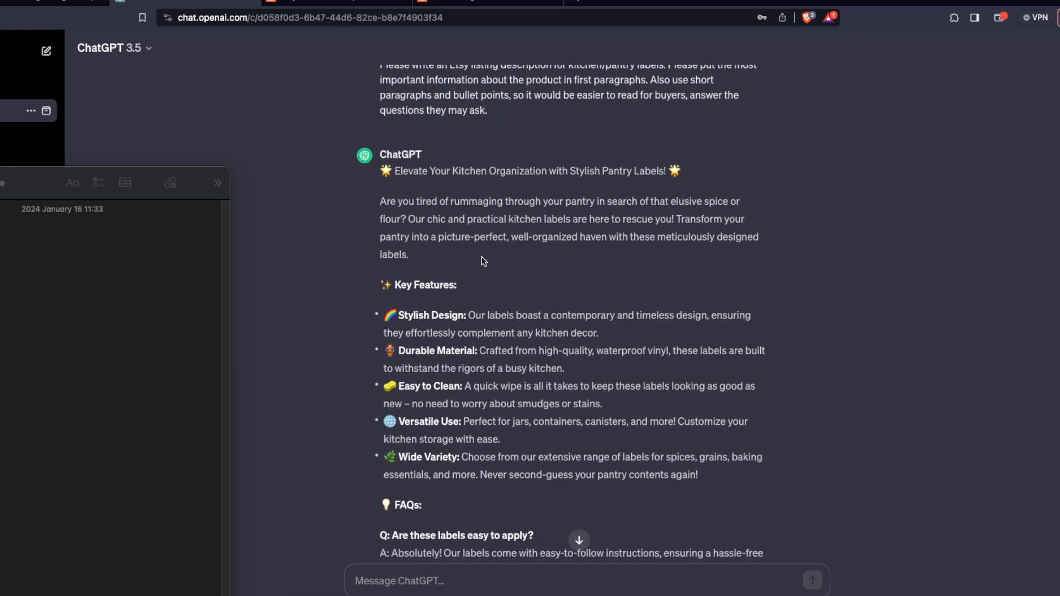
scroll(506, 284, down, 7)
scroll(507, 284, up, 4)
scroll(507, 283, up, 1)
scroll(506, 284, down, 5)
scroll(506, 284, up, 6)
scroll(508, 284, up, 2)
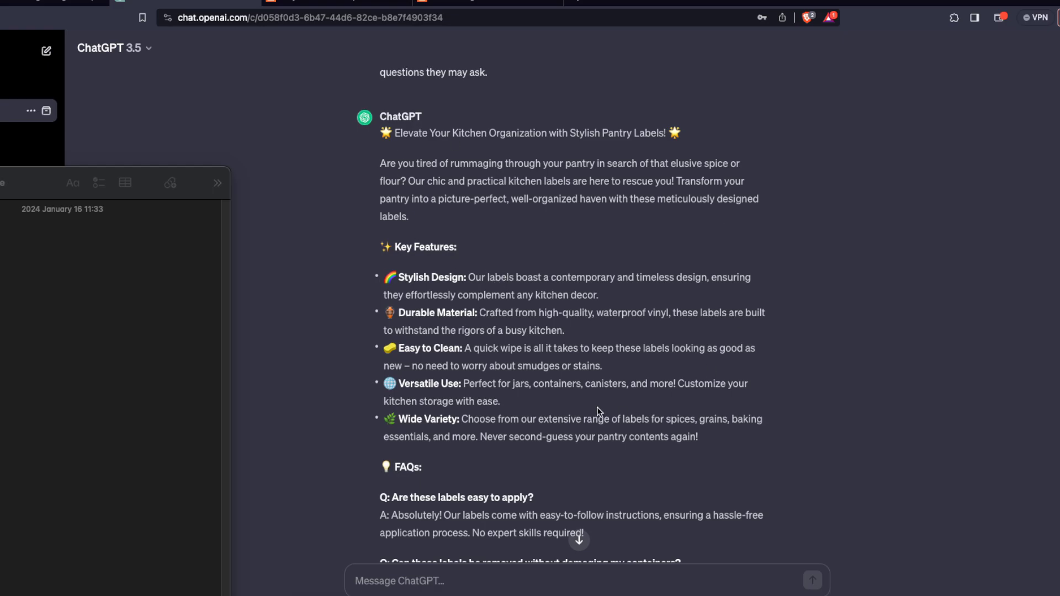
scroll(461, 220, up, 2)
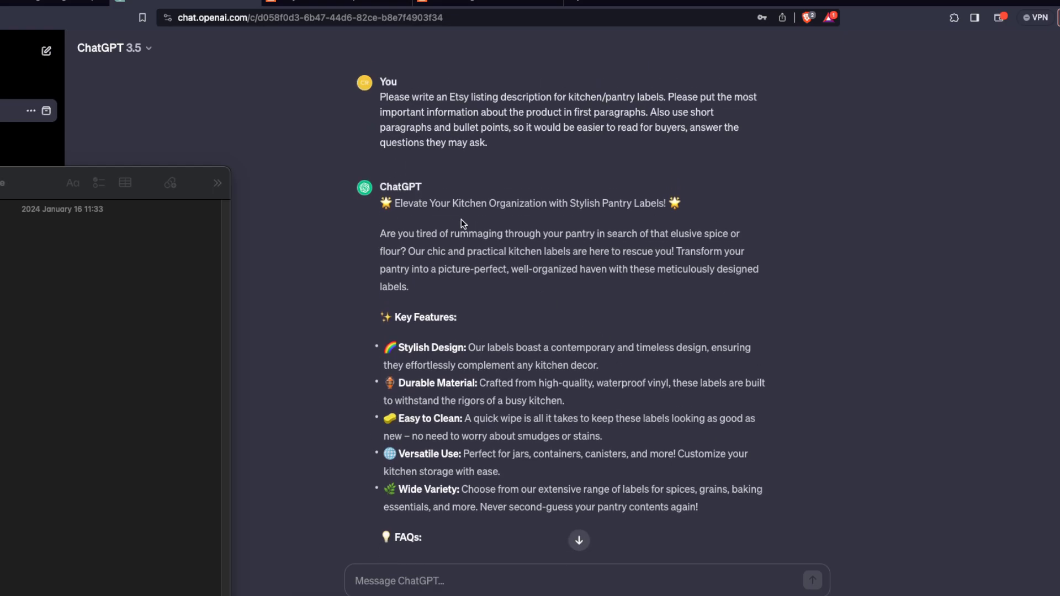
Step: Examine the introductory paragraph of the generated pantry labels description
triple_click(389, 236)
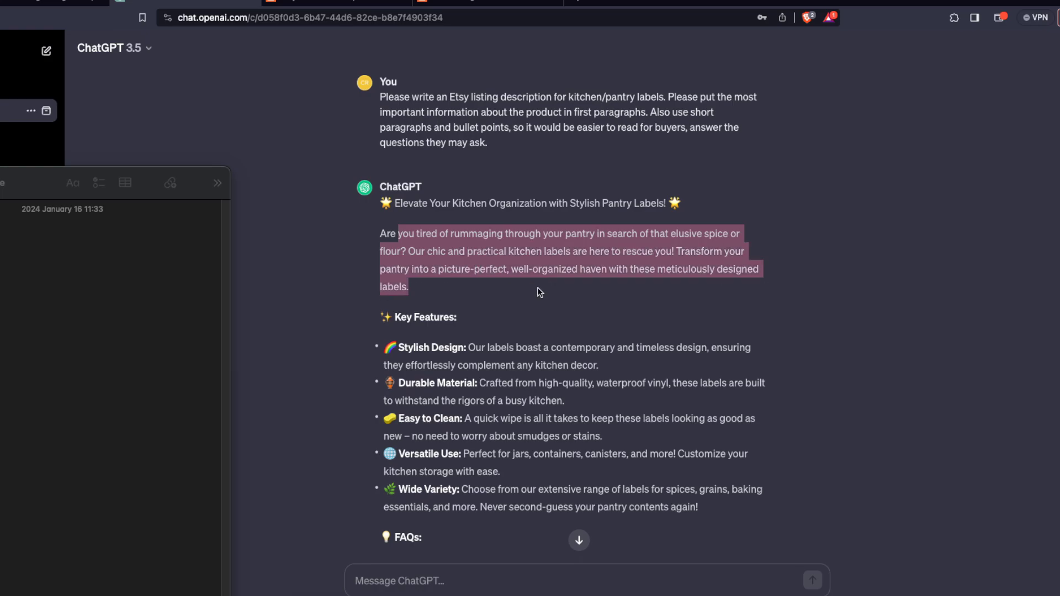
click(538, 292)
drag(387, 232, 539, 301)
click(412, 252)
click(539, 302)
scroll(540, 301, down, 3)
scroll(538, 299, down, 3)
scroll(417, 174, up, 1)
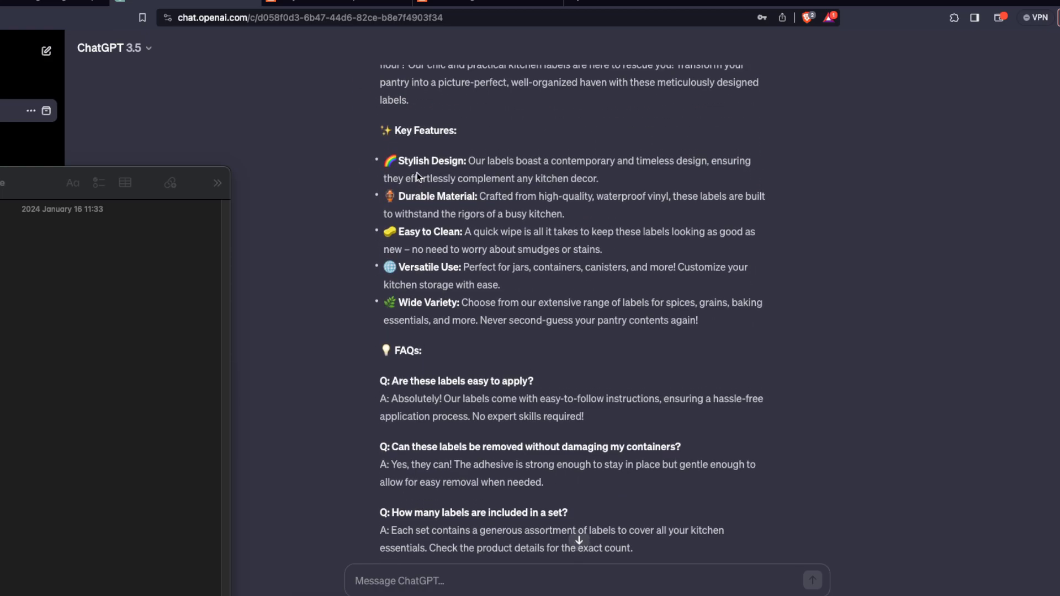
Step: Examine the Key Features bullets, FAQs and package contents in the generated description
drag(397, 167, 379, 167)
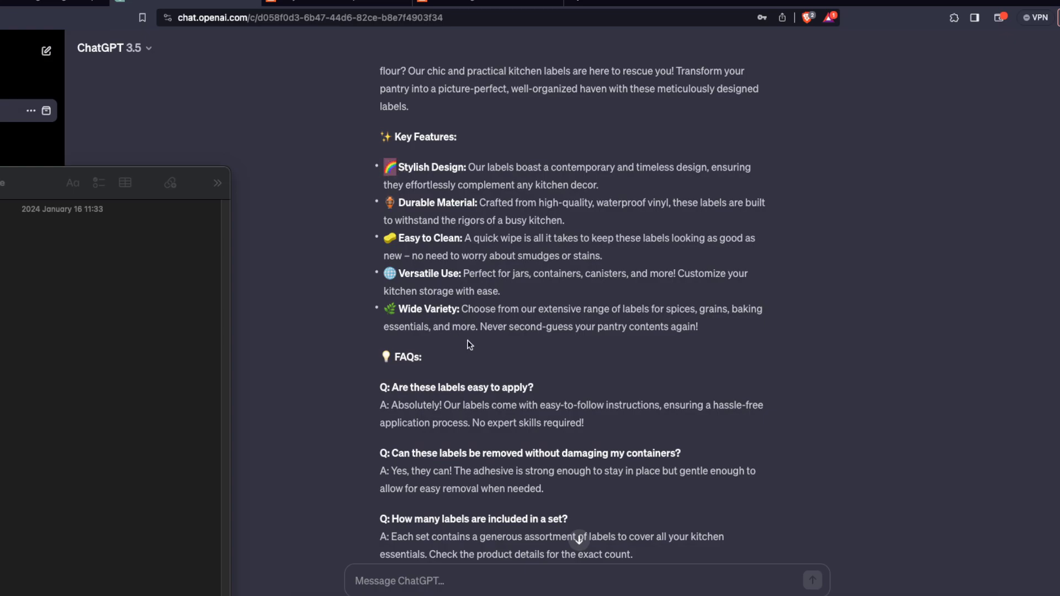
scroll(466, 339, down, 3)
scroll(466, 340, up, 2)
scroll(377, 178, up, 1)
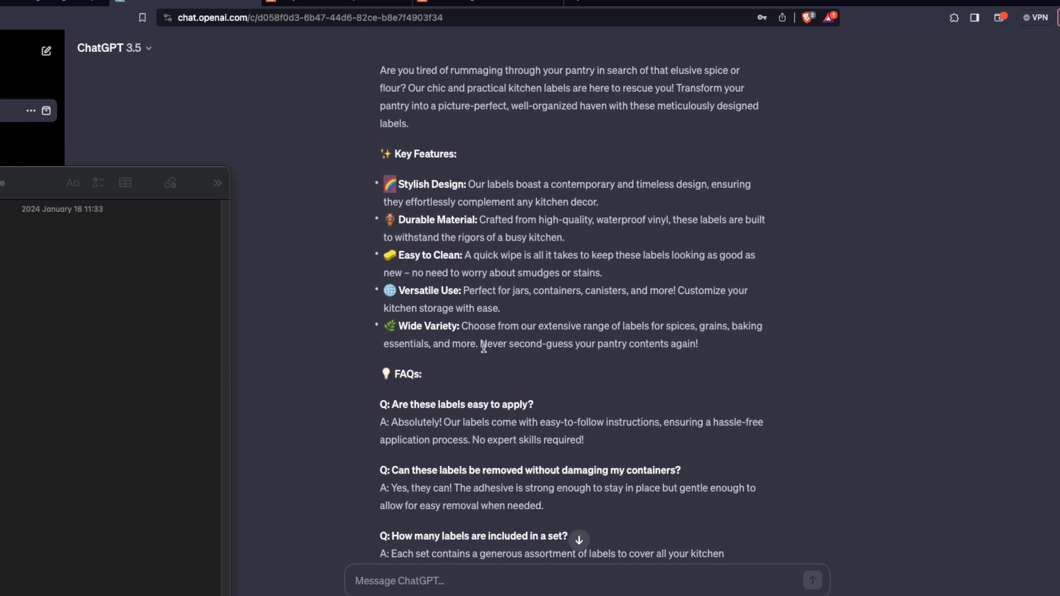
scroll(483, 347, down, 6)
drag(393, 148, 587, 181)
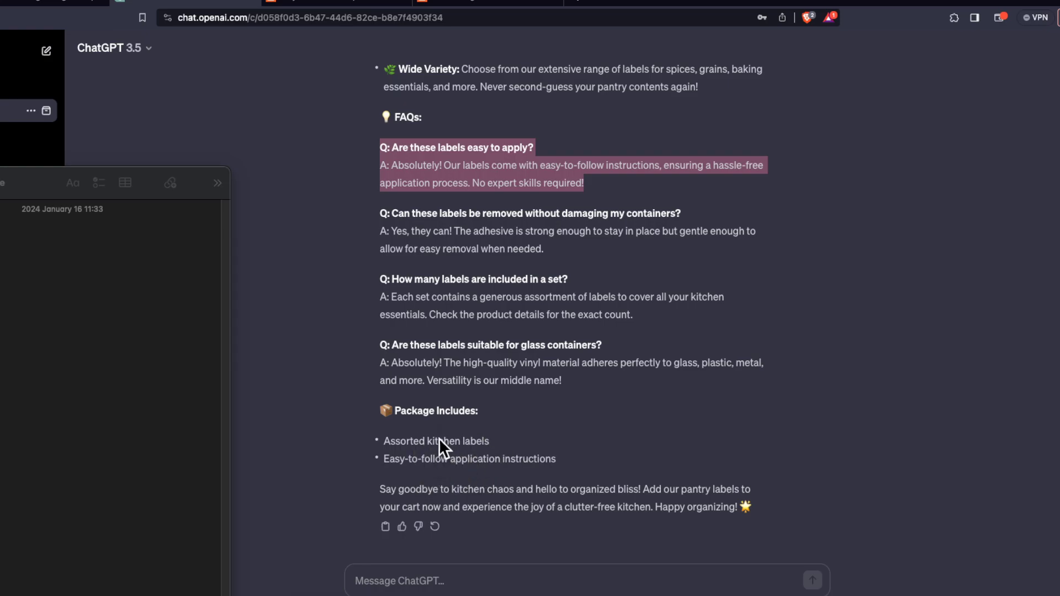
scroll(503, 440, up, 8)
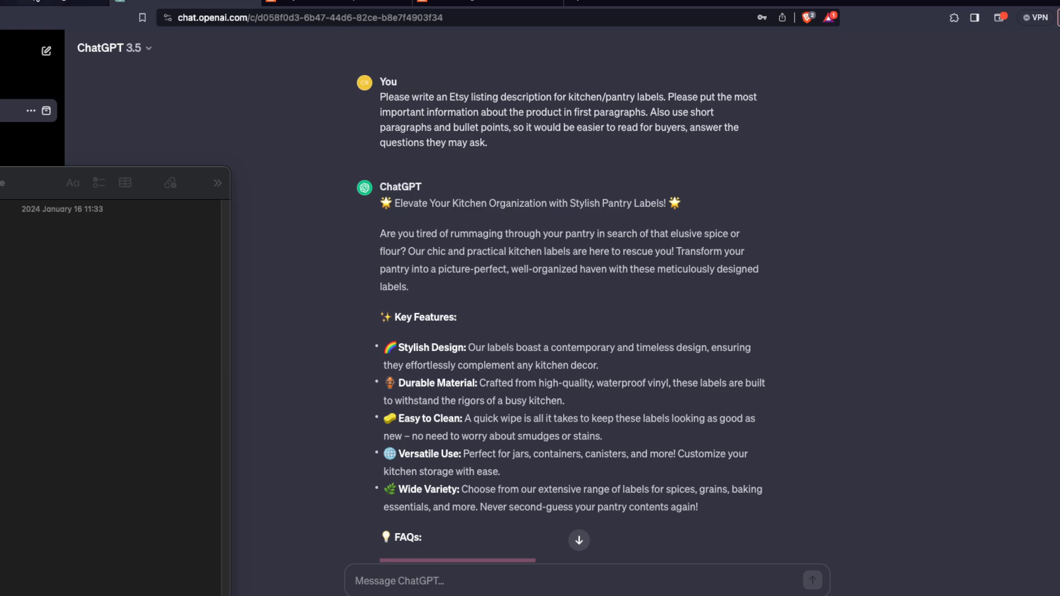
Step: Revisit the "5 Tips for Writing Listing Descriptions" article and skim its title and main tips
click(53, 3)
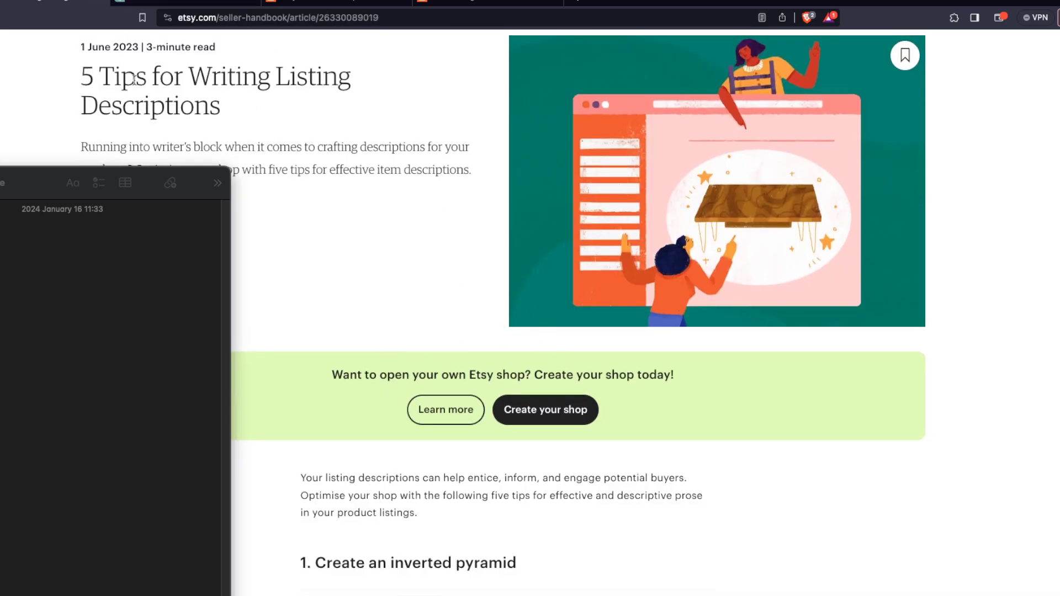
drag(155, 77, 331, 108)
click(331, 110)
scroll(354, 138, down, 7)
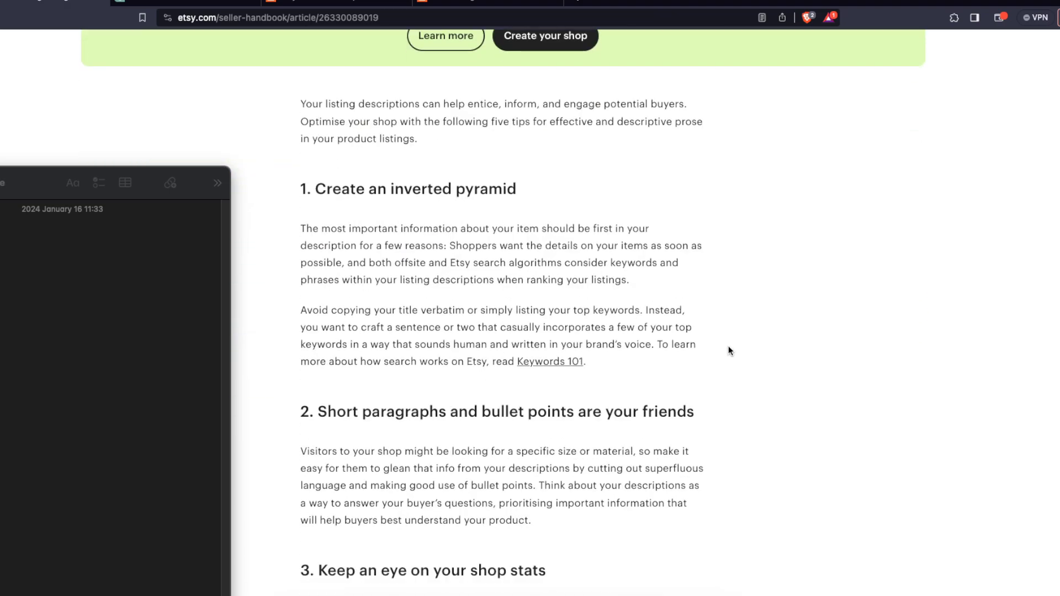
scroll(729, 396, down, 12)
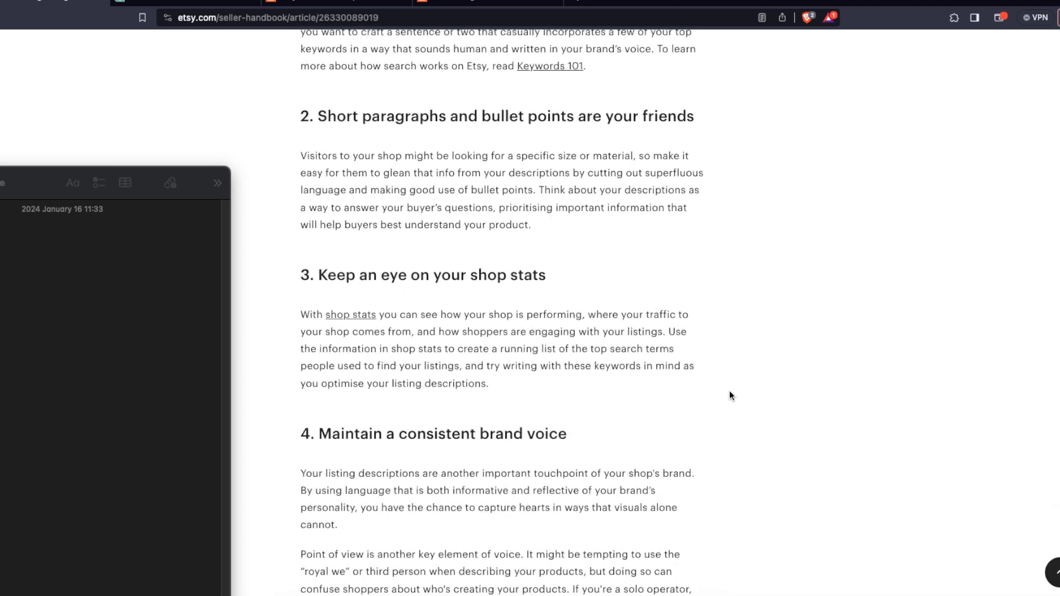
scroll(730, 395, up, 12)
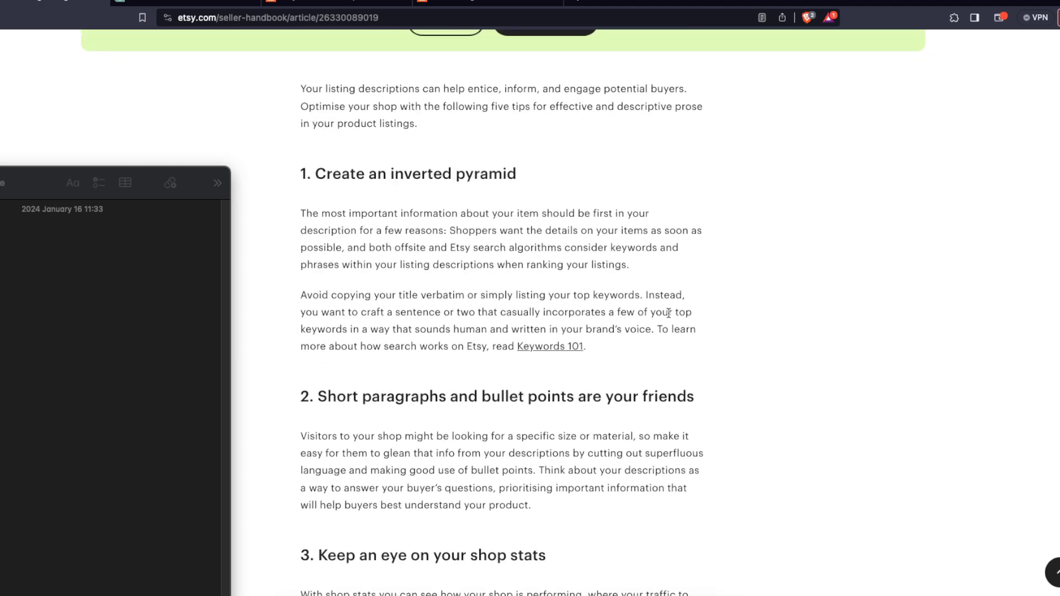
scroll(668, 312, up, 9)
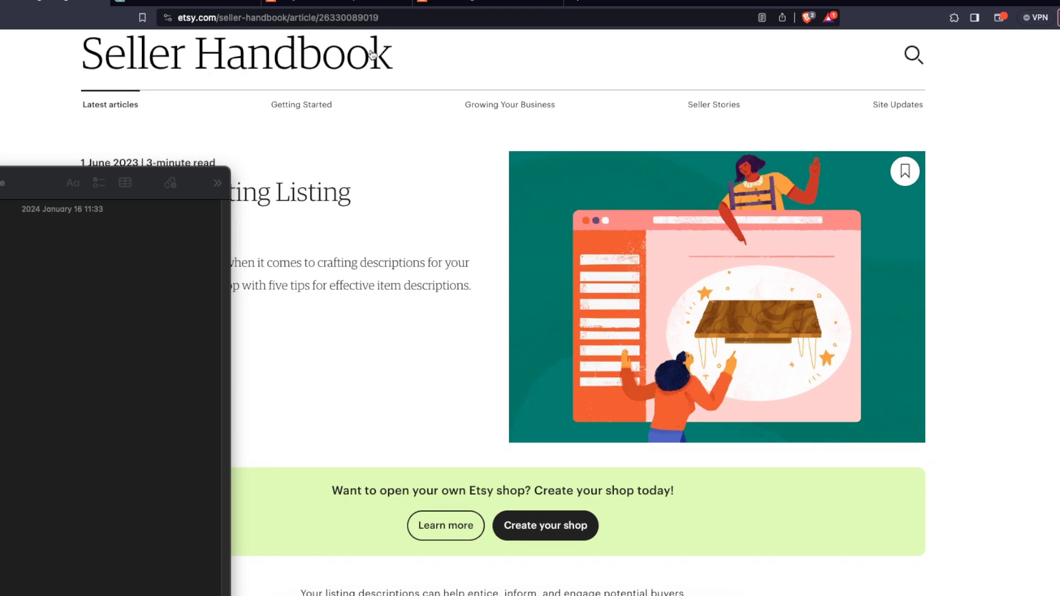
scroll(386, 220, down, 2)
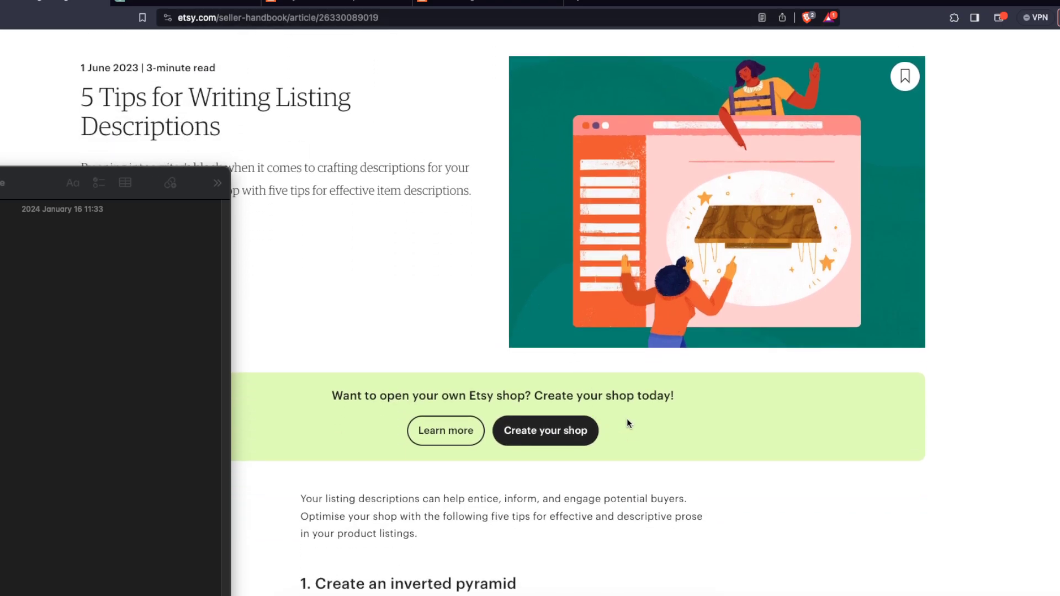
Step: Go back to the ChatGPT conversation and select the full text of the submitted prompt
click(207, 3)
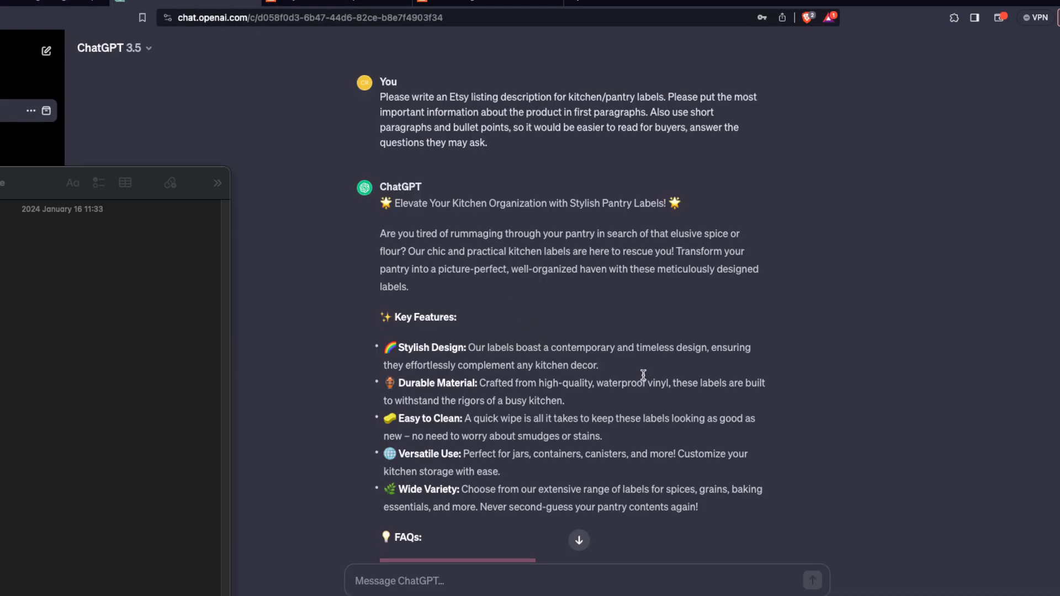
triple_click(499, 137)
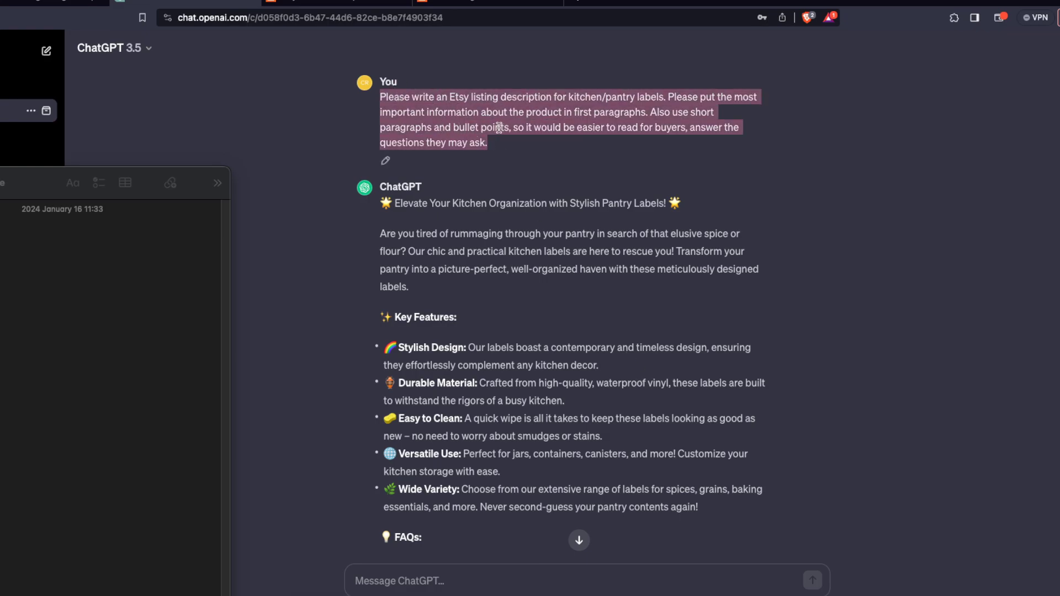